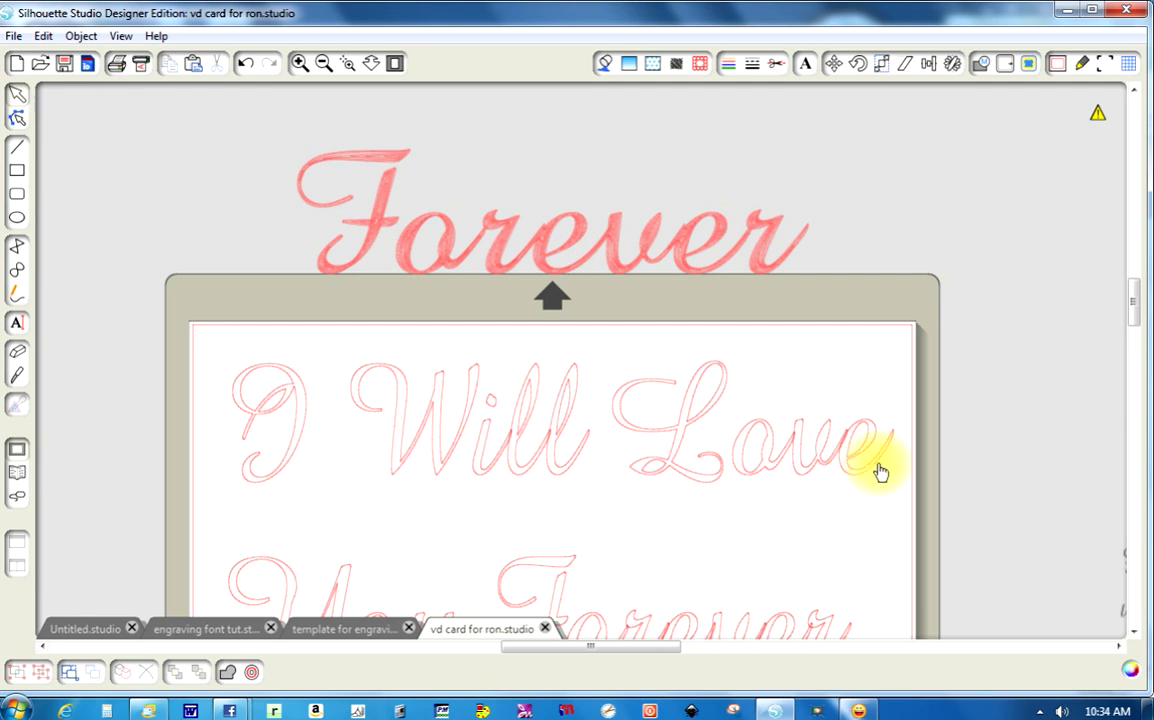
Step: Weld the overlapping letters of the "I Will Love You Forever" text
left_click(880, 472)
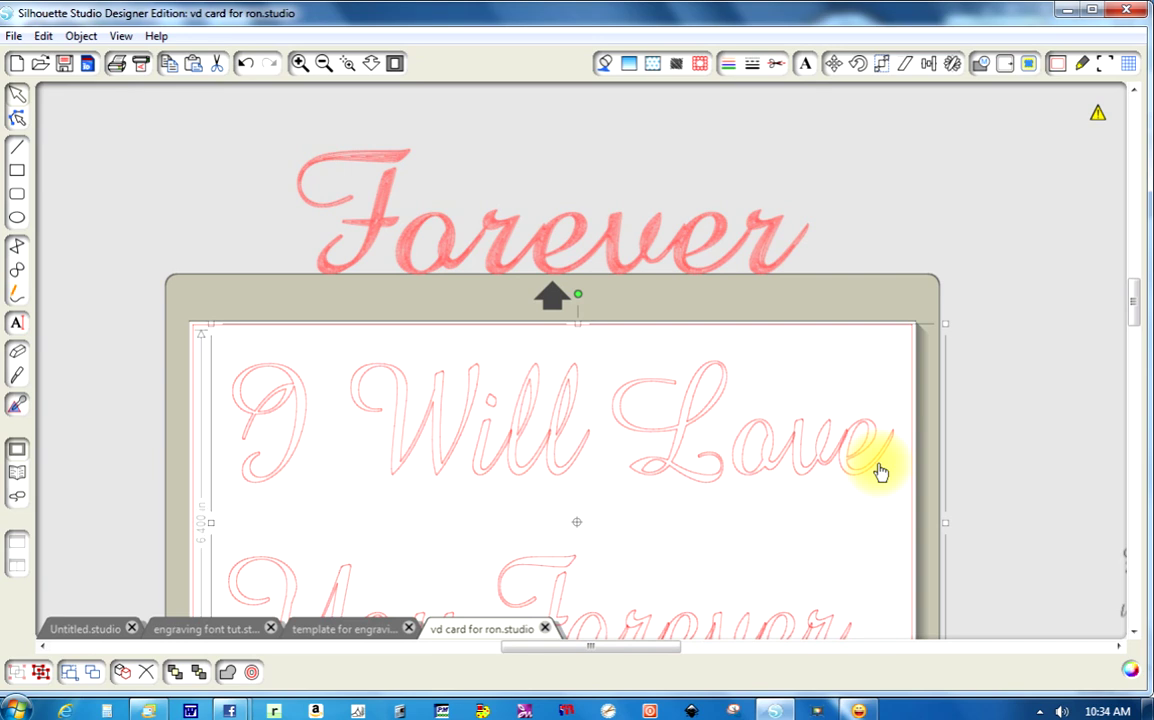
right_click(691, 411)
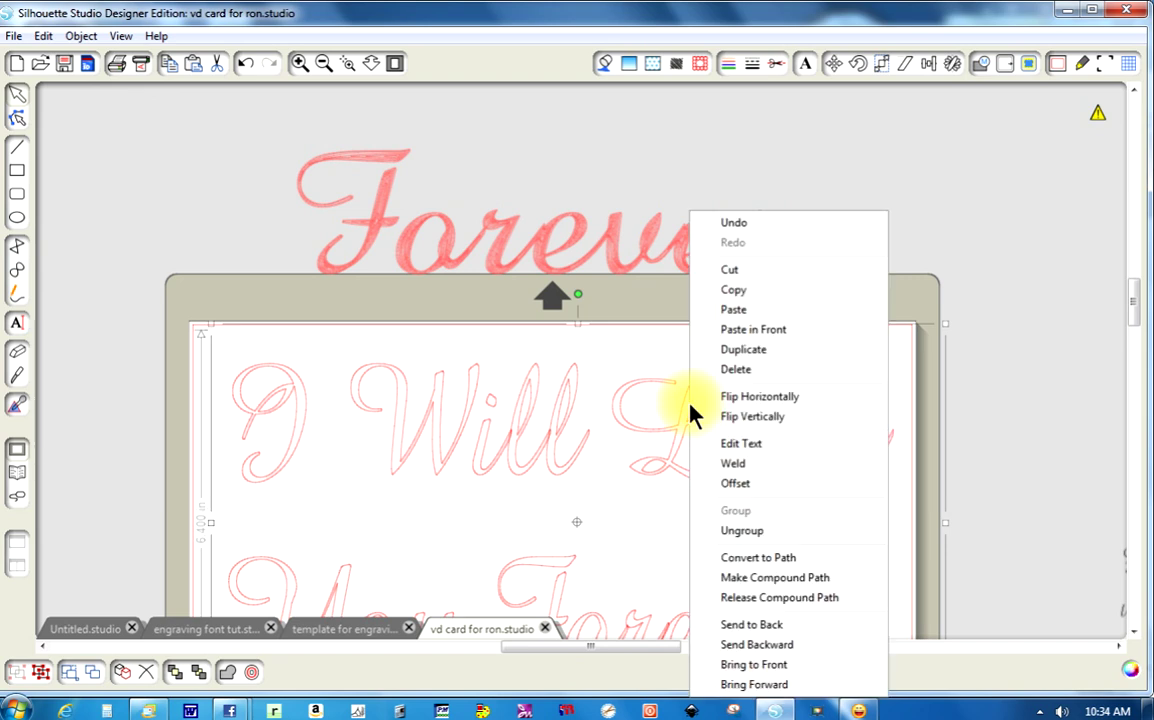
left_click(733, 465)
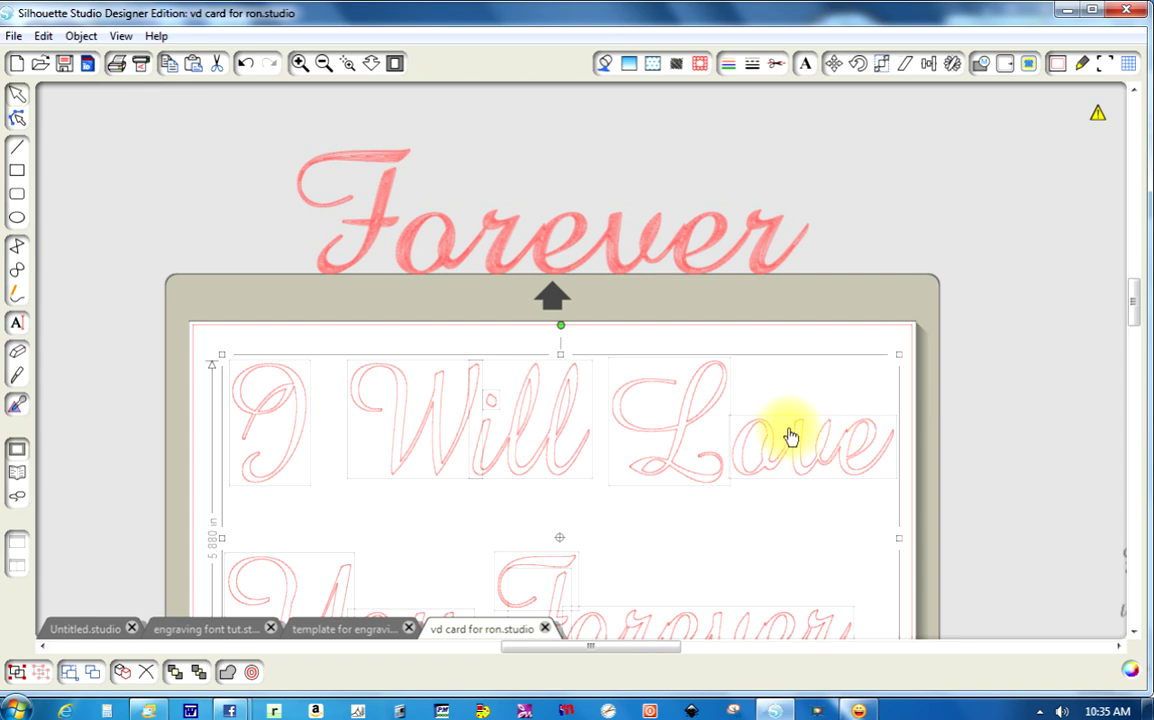
Step: Apply an internal offset of 0.005 in to the welded "I Will Love You Forever" lettering
left_click(1006, 65)
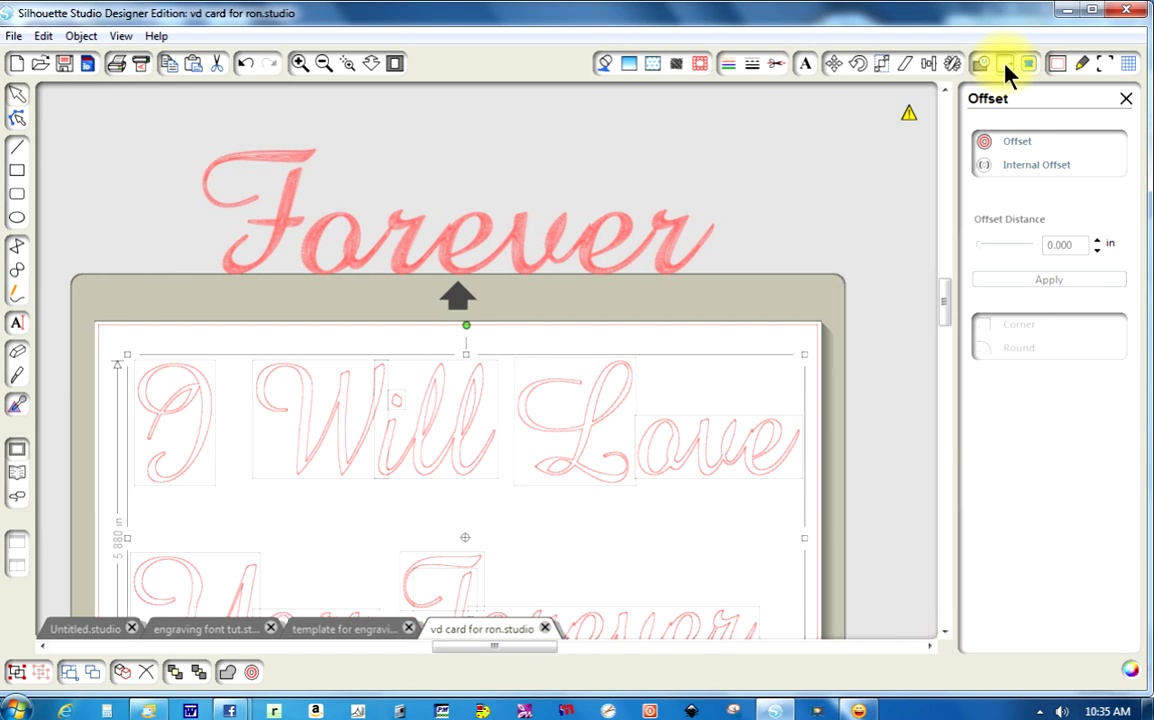
left_click(1015, 168)
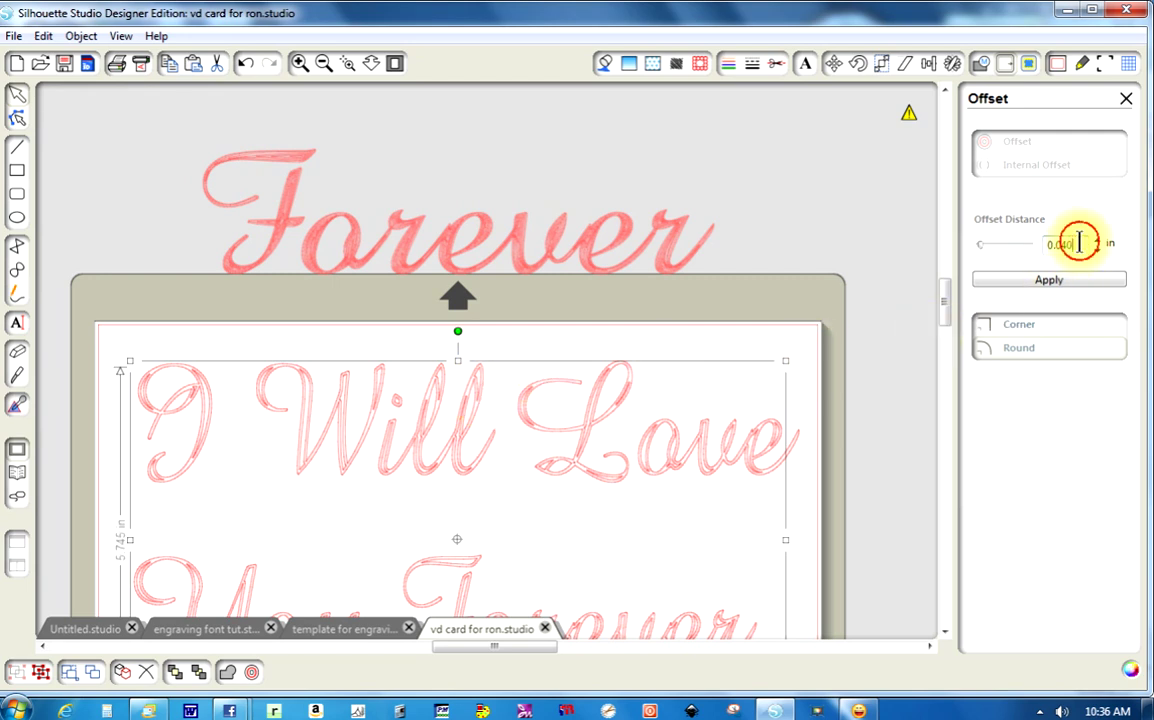
left_click_drag(1079, 244, 1062, 251)
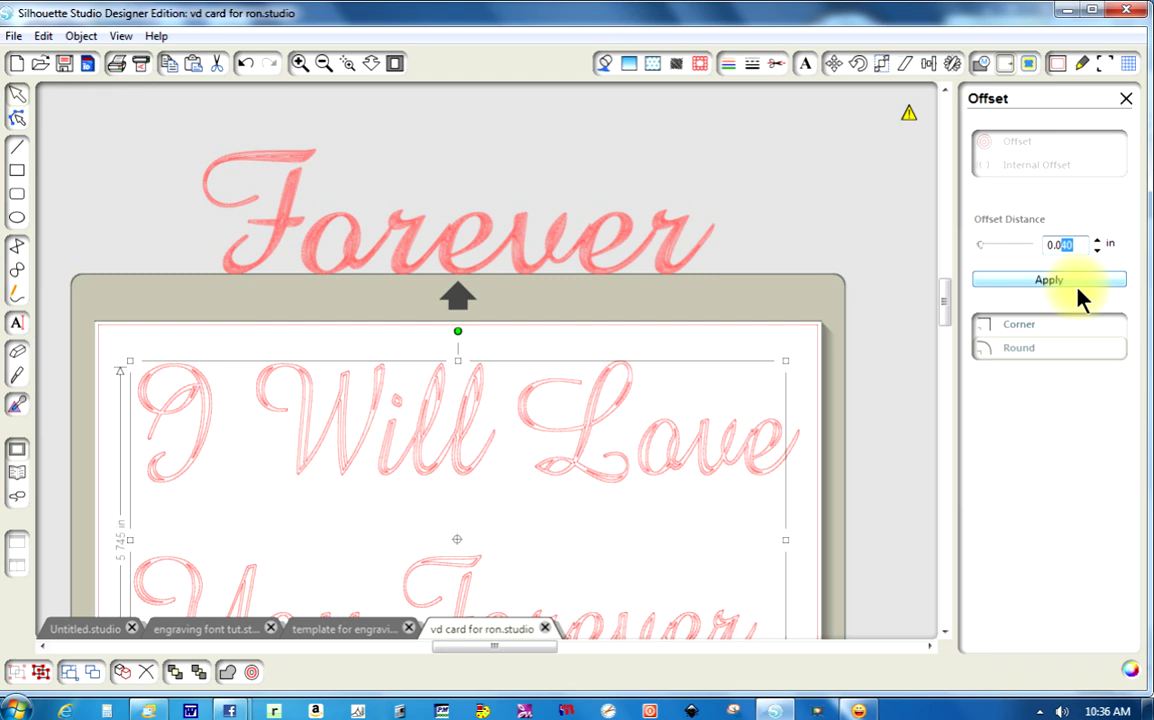
type("05")
left_click(1084, 282)
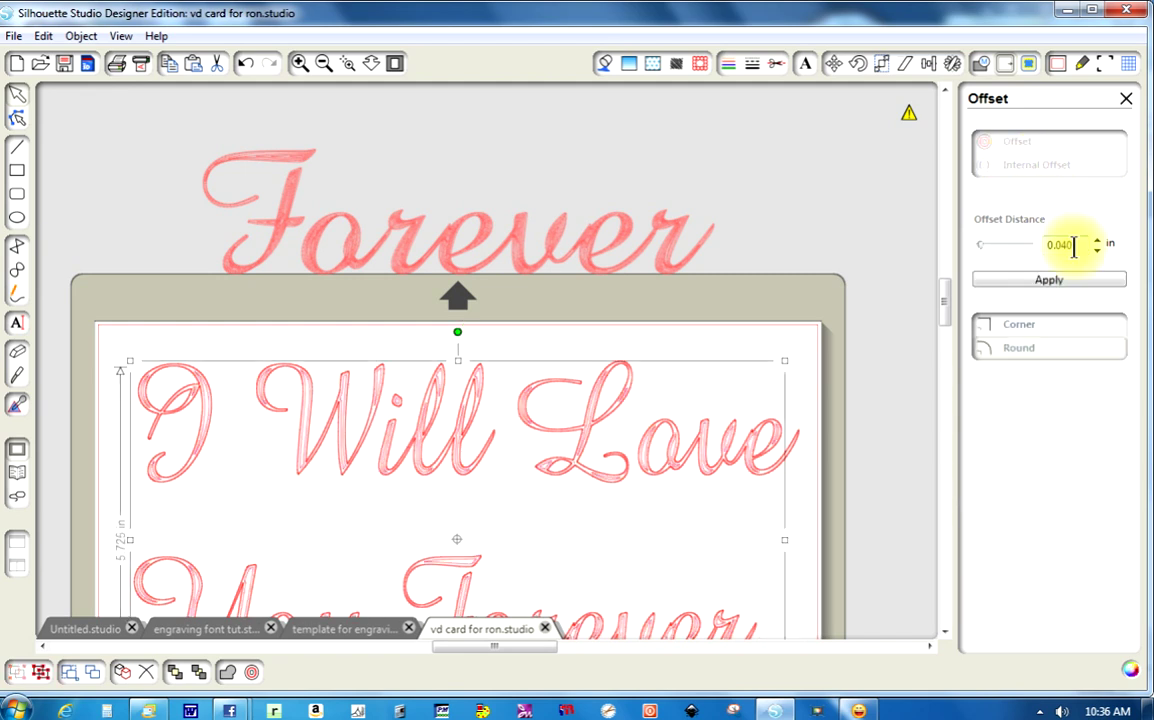
Step: Add a second internal offset of 0.005 in inside the lettering's first offset outlines
left_click_drag(1073, 249, 1062, 253)
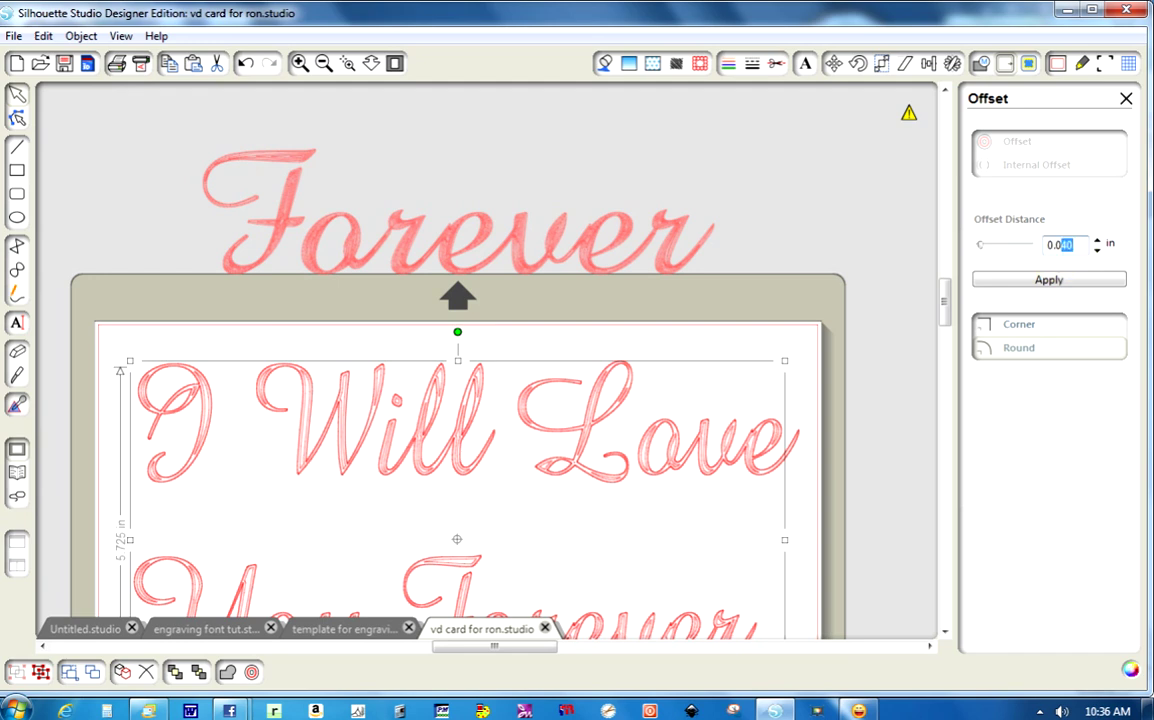
type("005")
left_click(1059, 284)
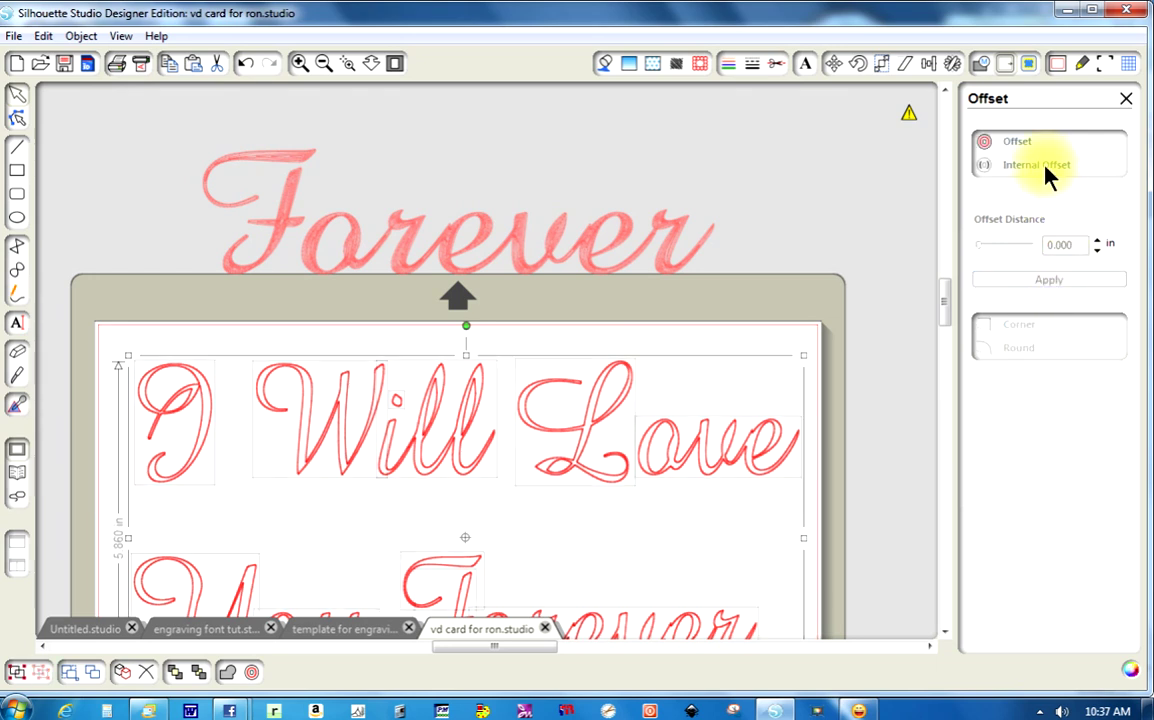
Step: Add a third internal offset of 0.005 in inside the innermost lettering outlines
left_click(1096, 241)
left_click_drag(1066, 250, 1082, 303)
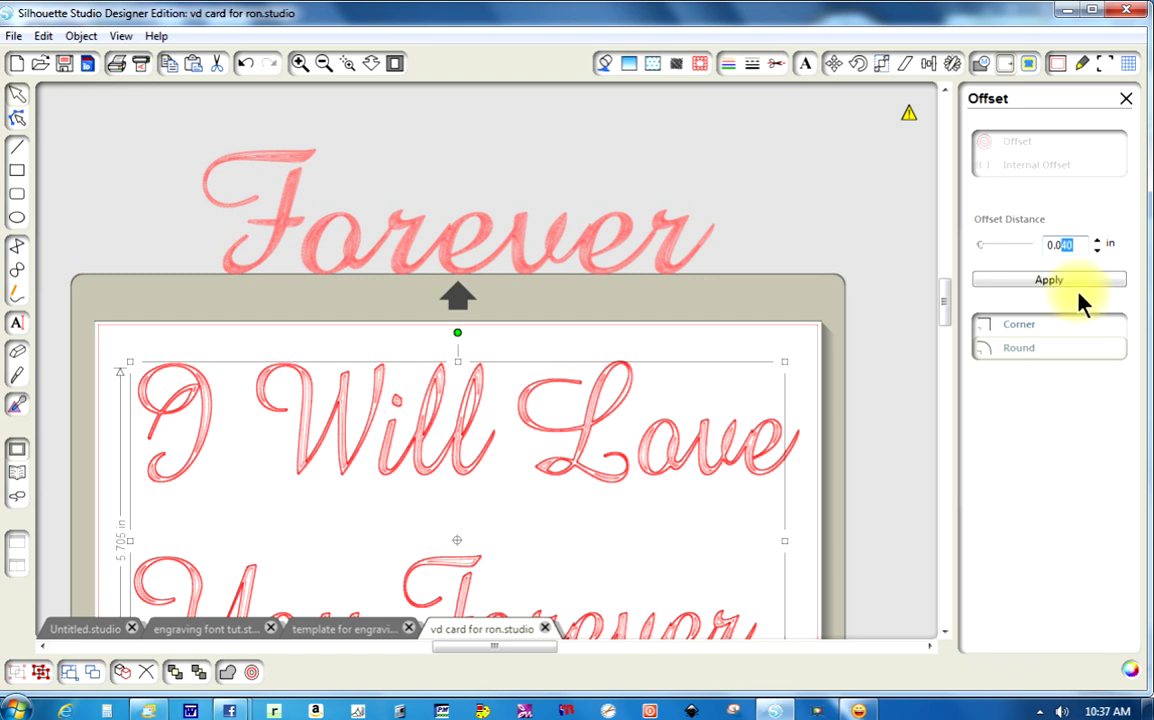
type("05")
left_click(1090, 290)
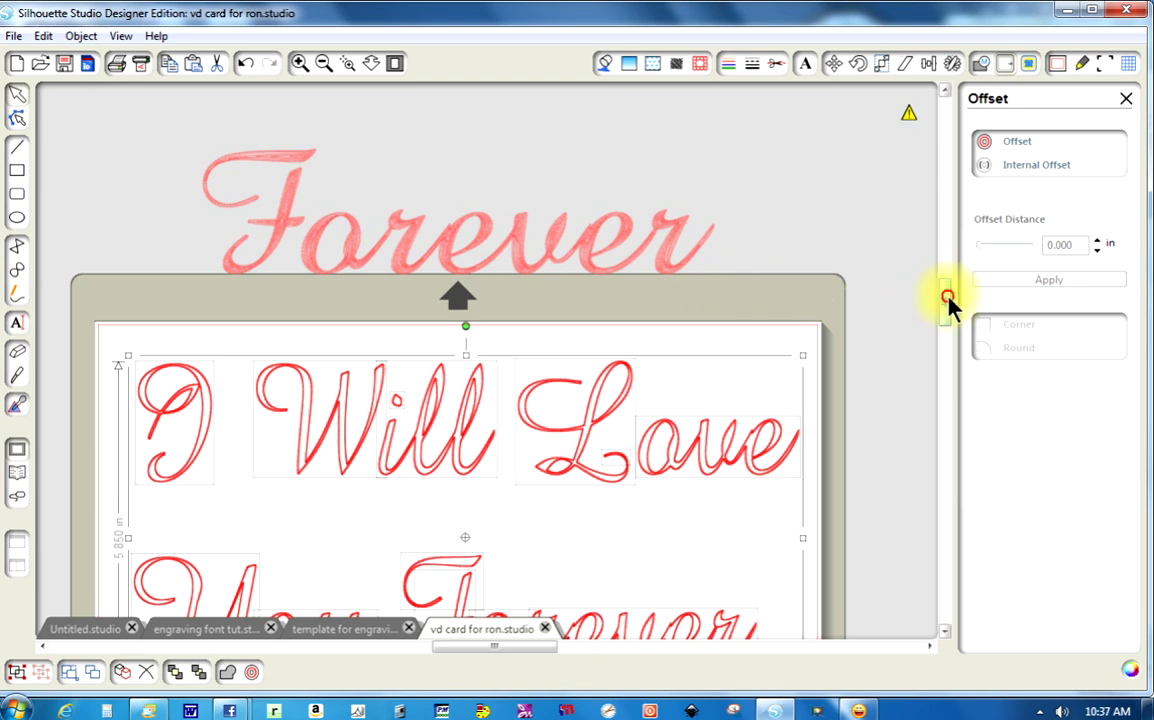
Step: Pull one "ove" outline away from the word "Love" to inspect the separate layers, and undo the move
left_click_drag(947, 299, 947, 315)
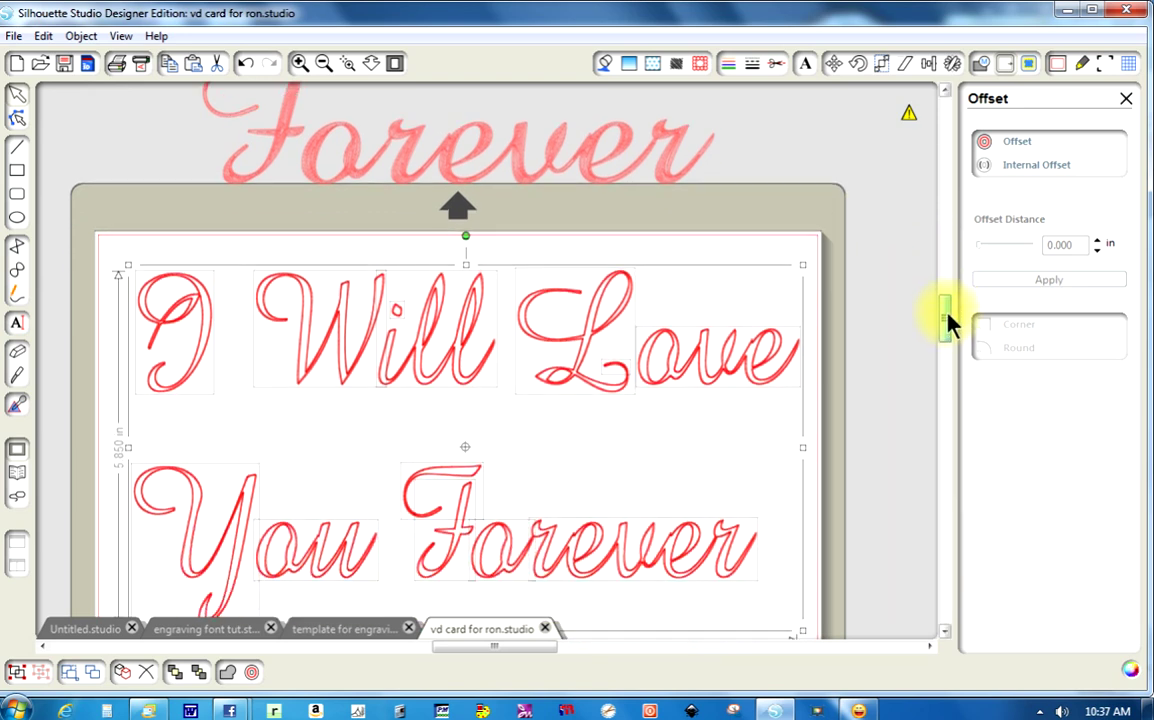
left_click(891, 327)
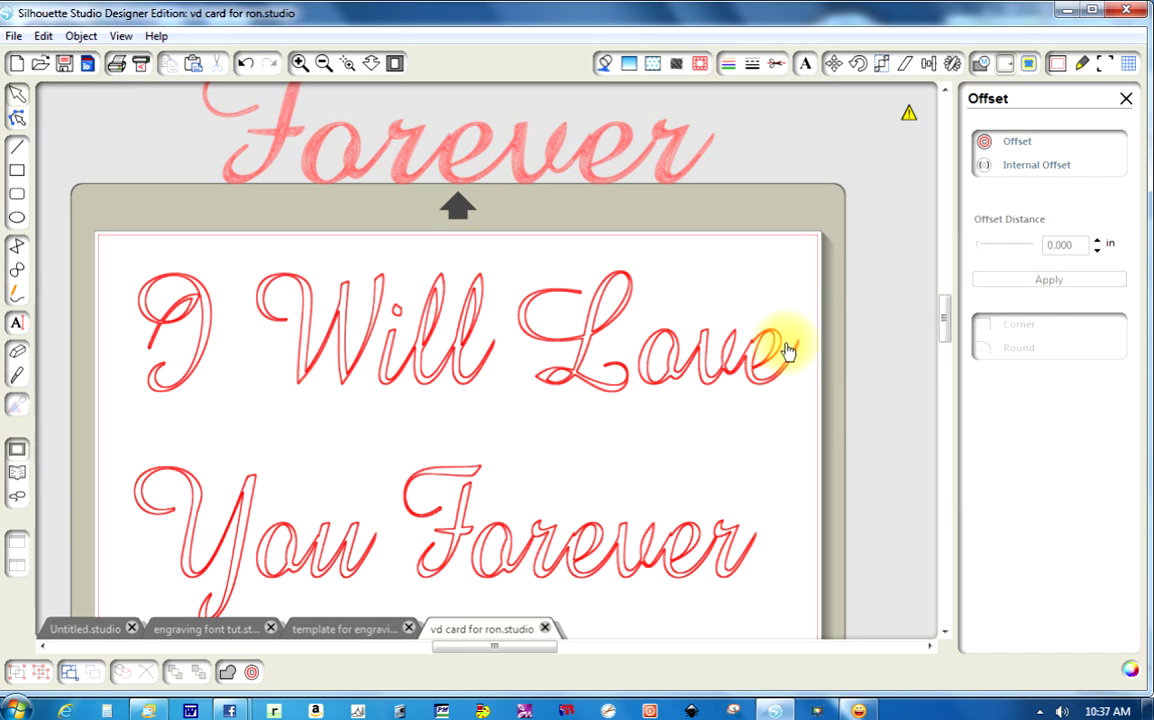
left_click_drag(785, 353, 860, 263)
left_click(864, 357)
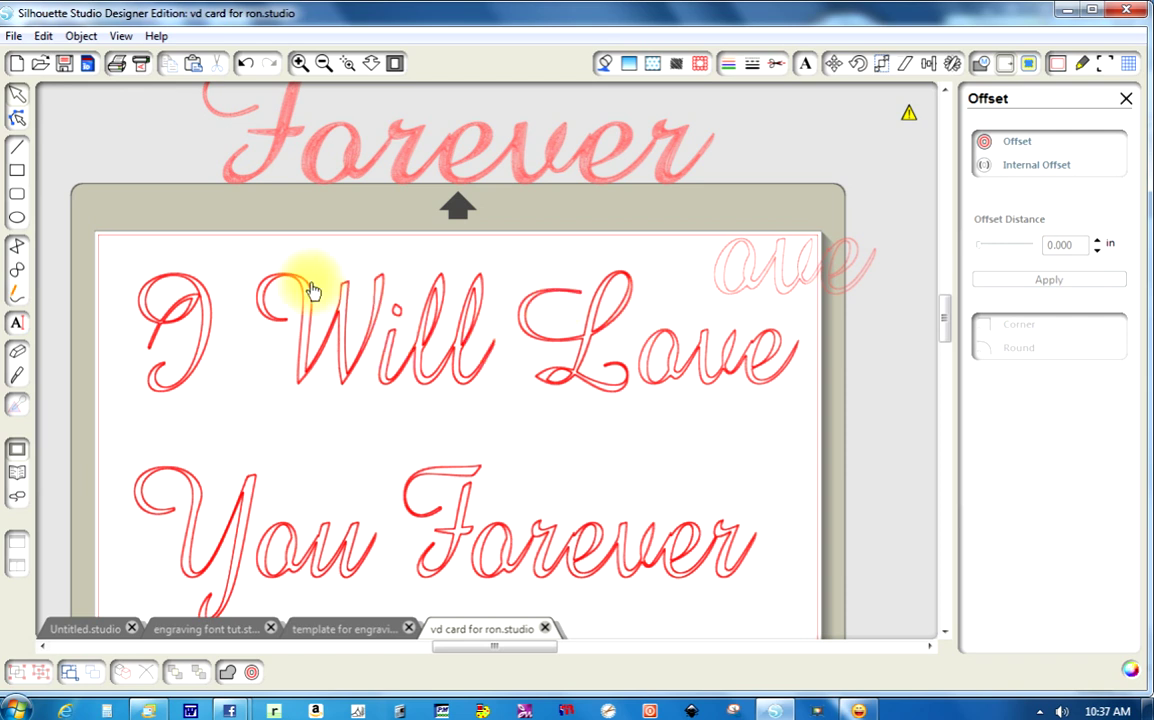
left_click(245, 63)
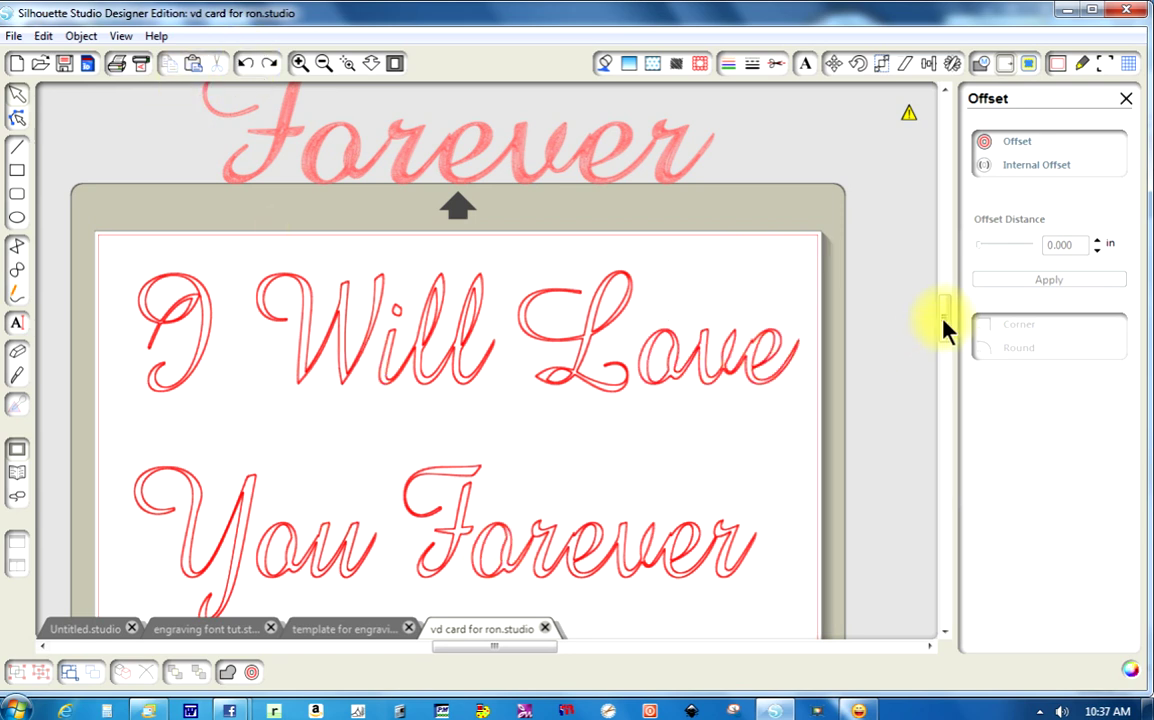
Step: Select all original and offset outlines of "I Will Love You Forever" and group them
left_click_drag(945, 325, 945, 337)
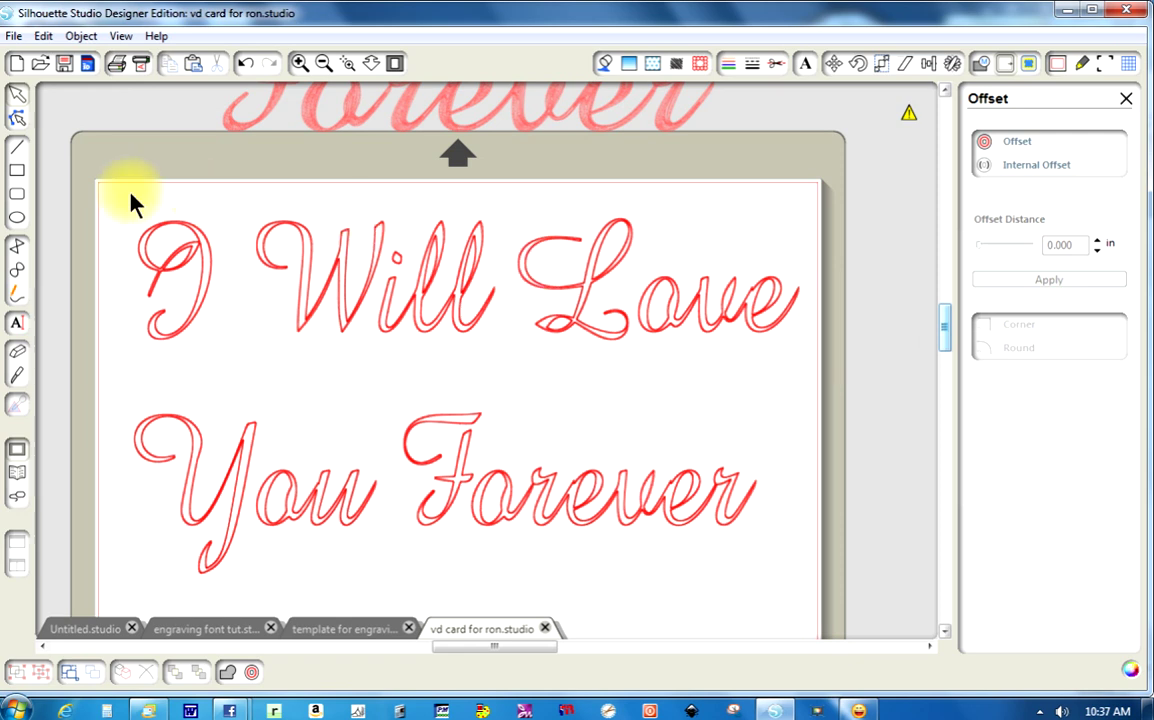
left_click_drag(103, 196, 765, 230)
left_click_drag(836, 333, 815, 610)
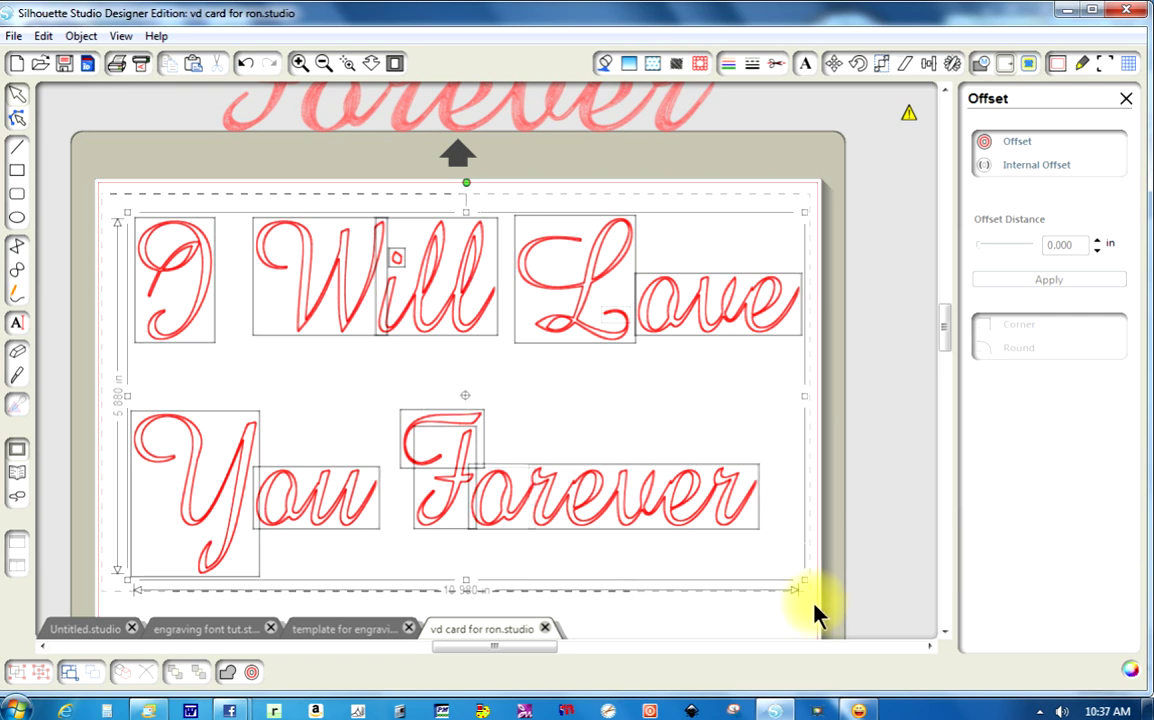
right_click(640, 512)
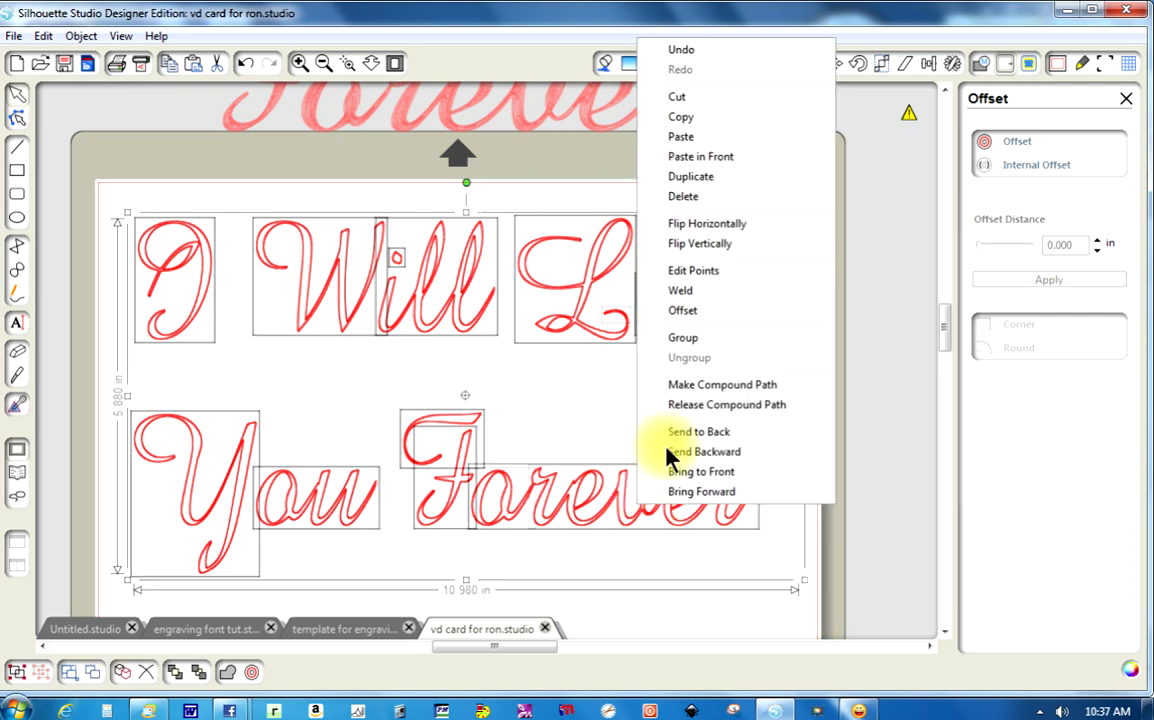
left_click(693, 339)
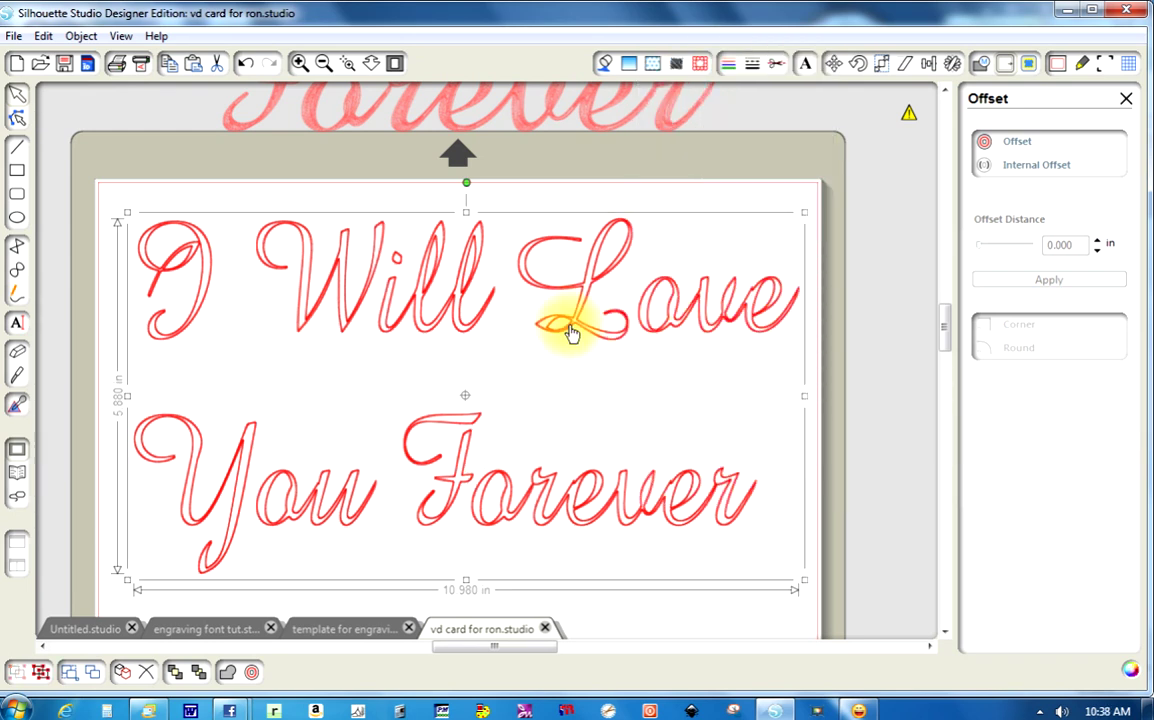
Step: Fill the grouped lettering with medium gray
left_click(605, 66)
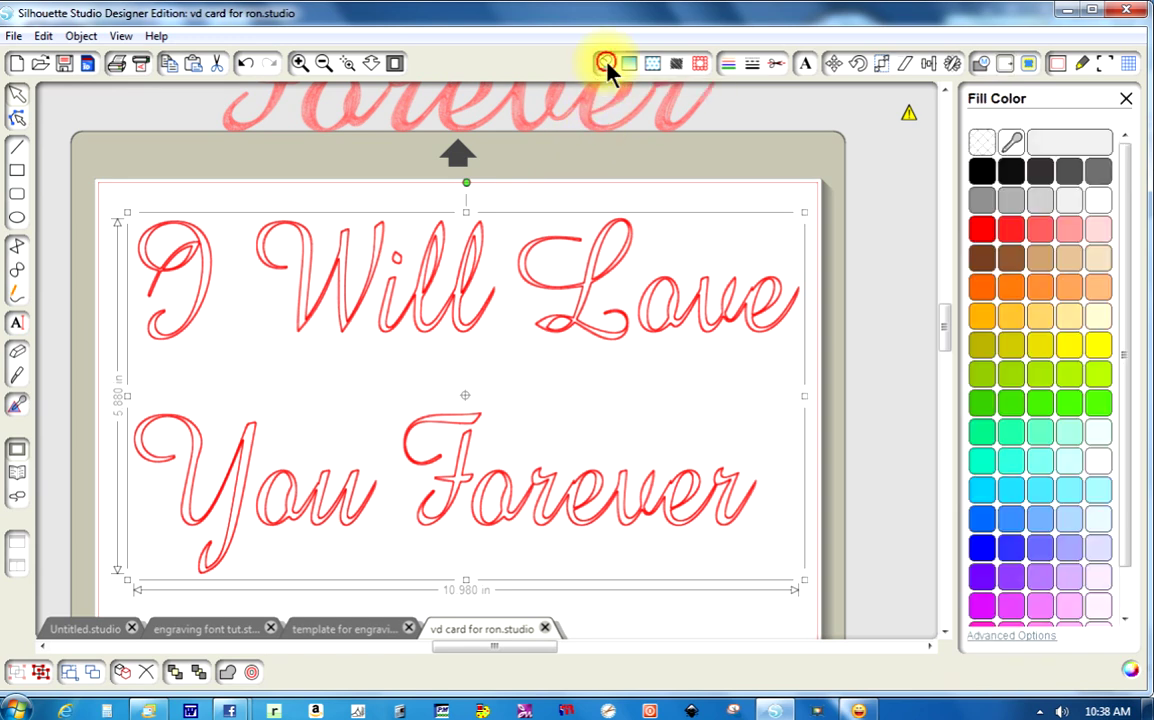
left_click(983, 201)
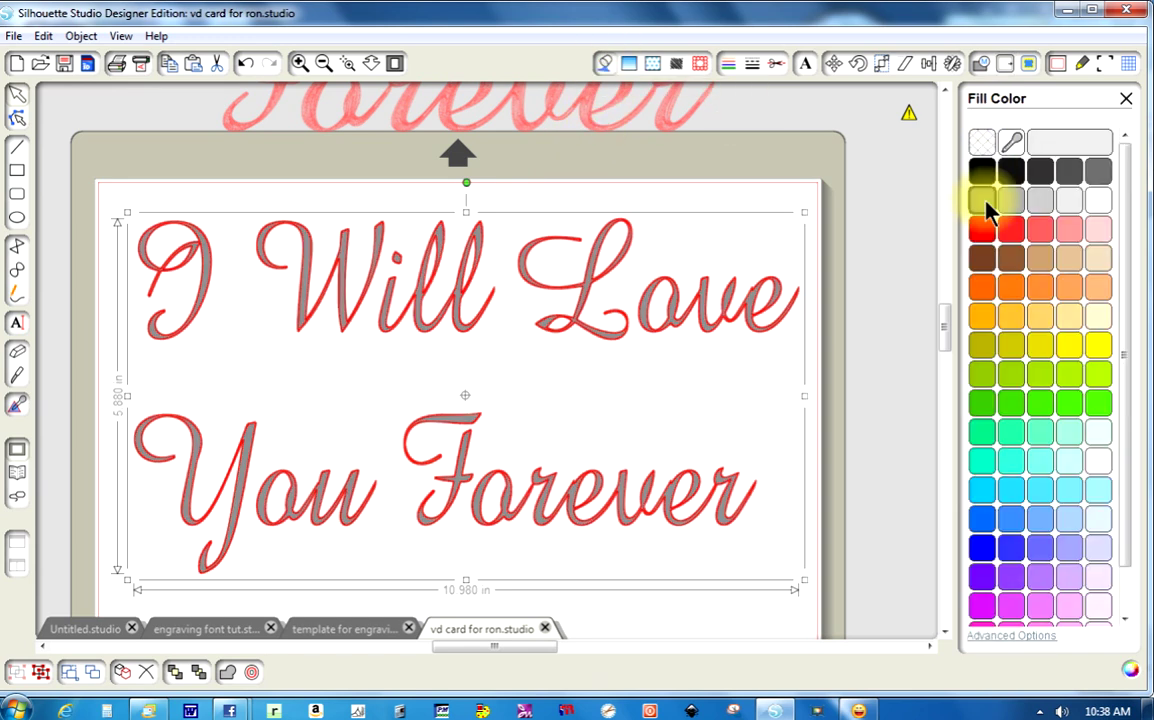
Step: Set the grouped lettering's line color to medium gray and its fill to transparent
left_click(729, 63)
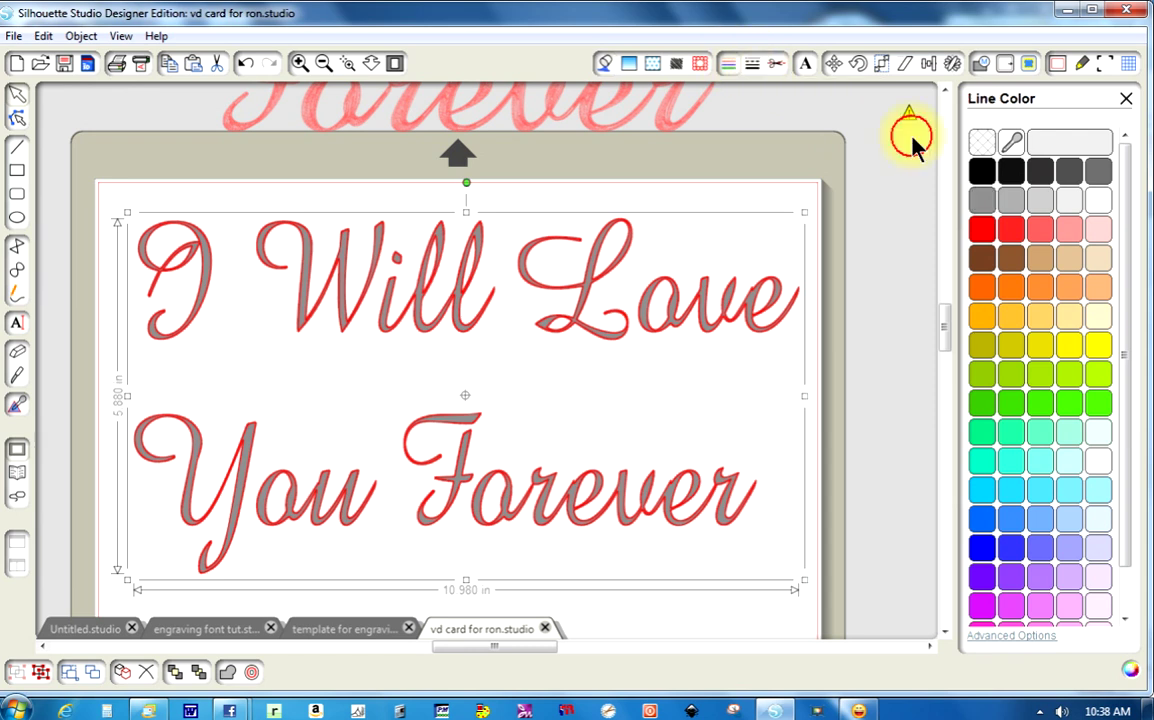
left_click(981, 201)
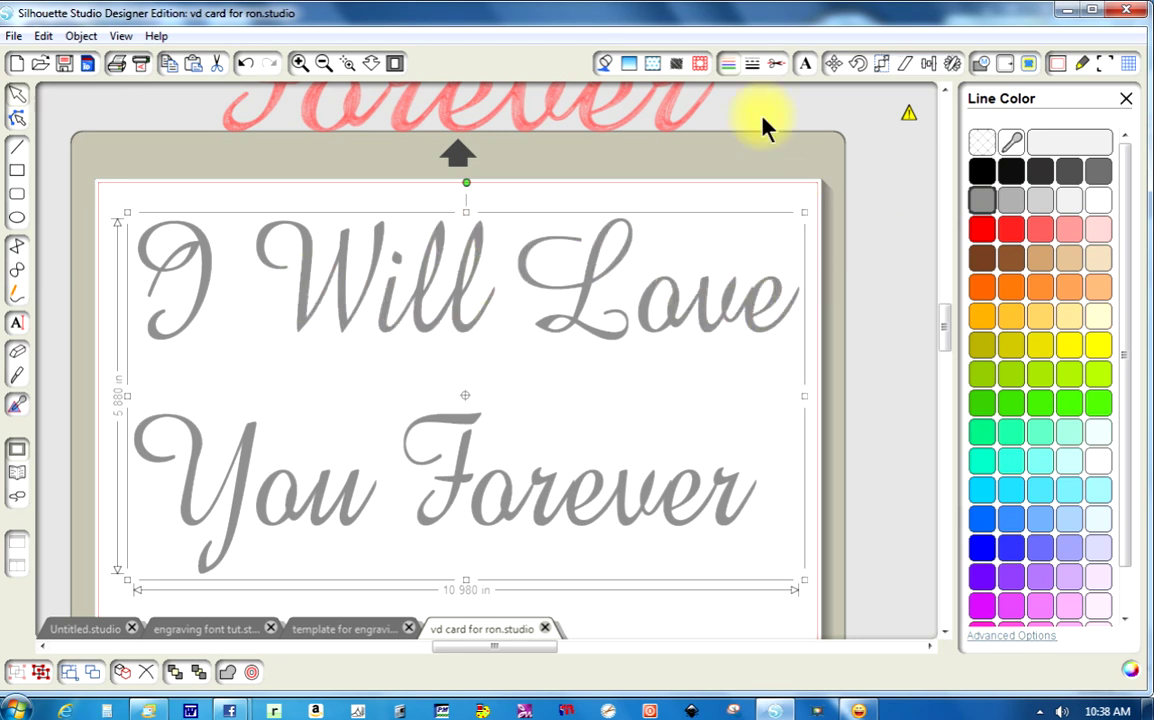
left_click(605, 65)
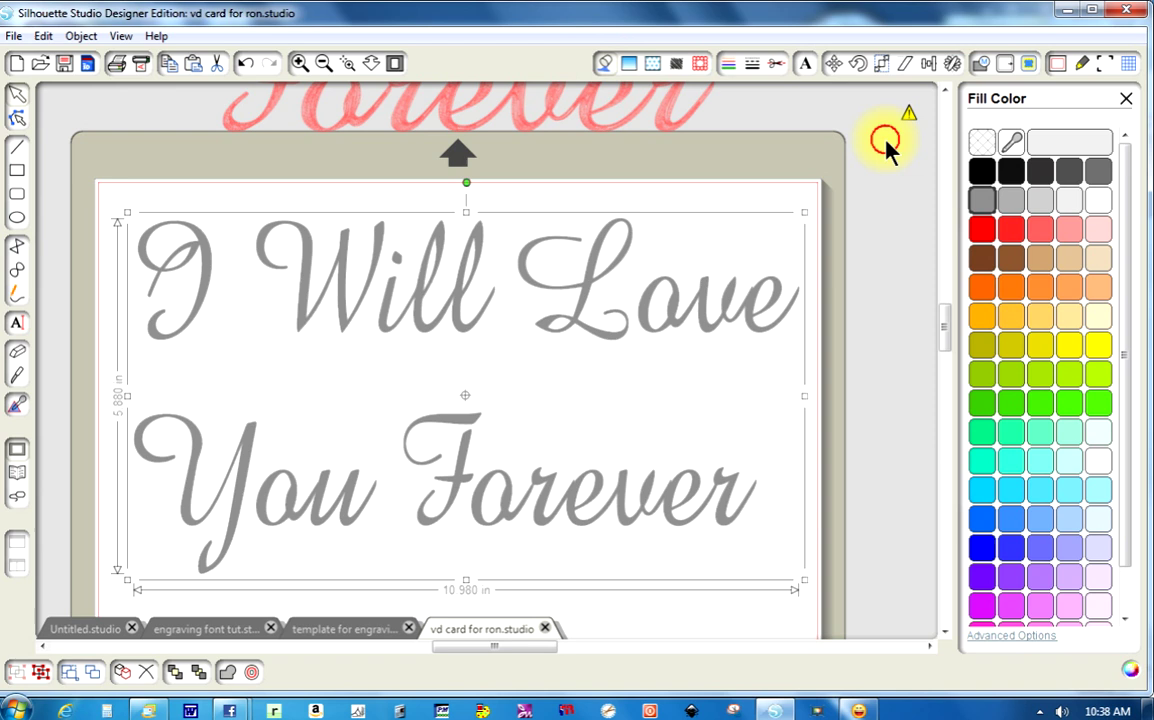
left_click(981, 142)
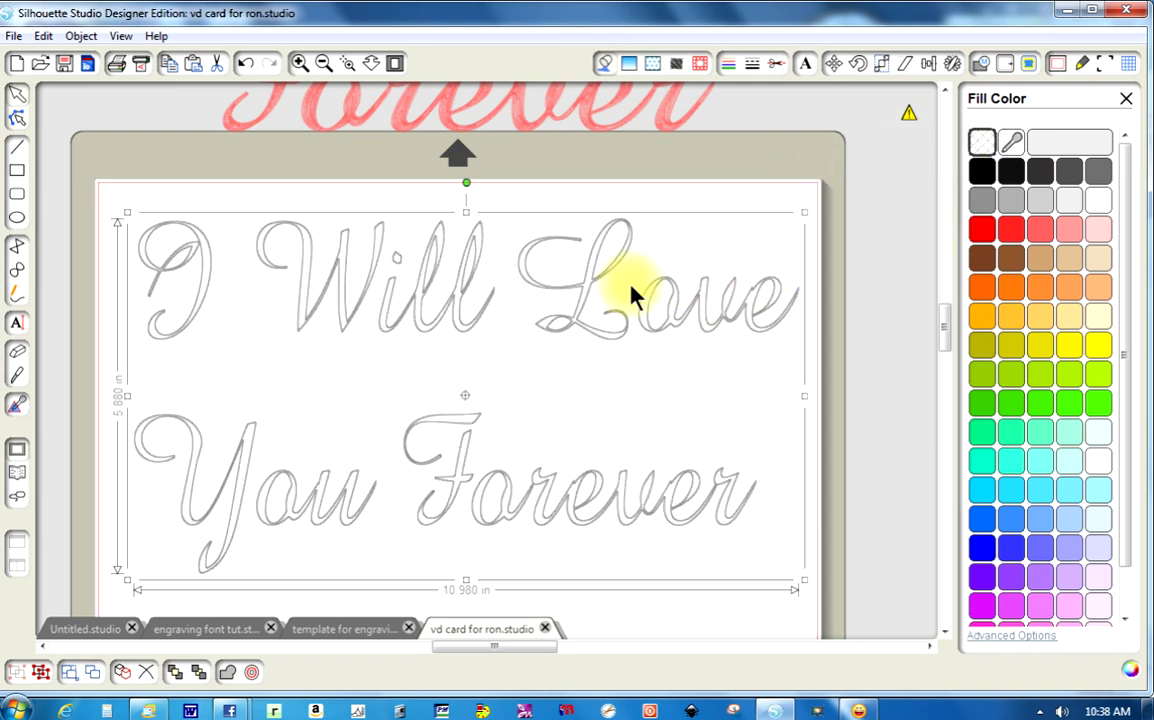